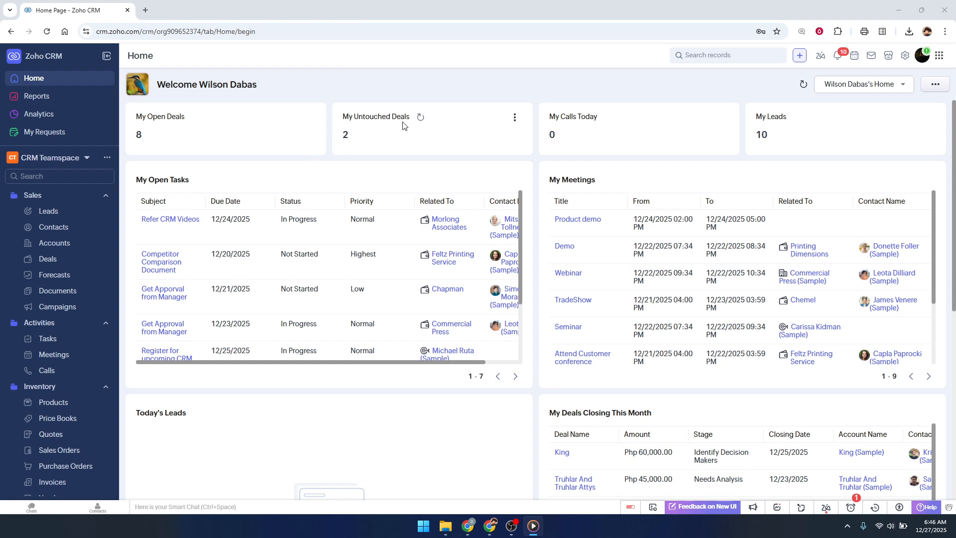
# Step: Open the Workflow Rules page in the CRM's automation settings
pyautogui.click(436, 94)
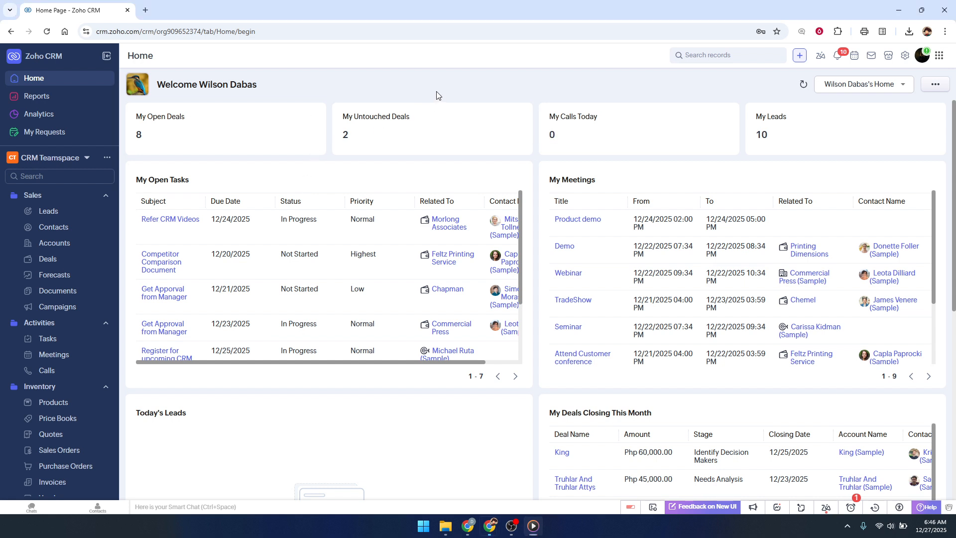
pyautogui.click(907, 58)
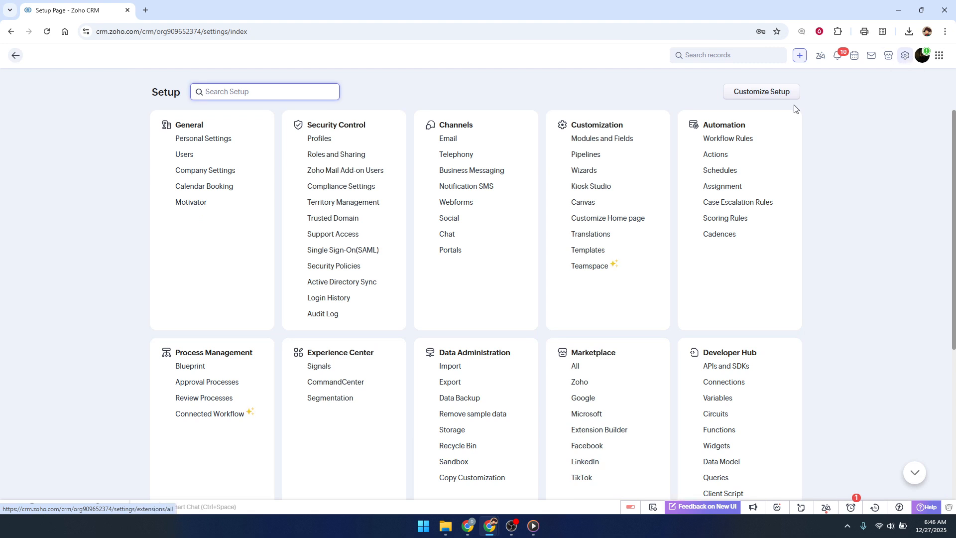
pyautogui.click(723, 142)
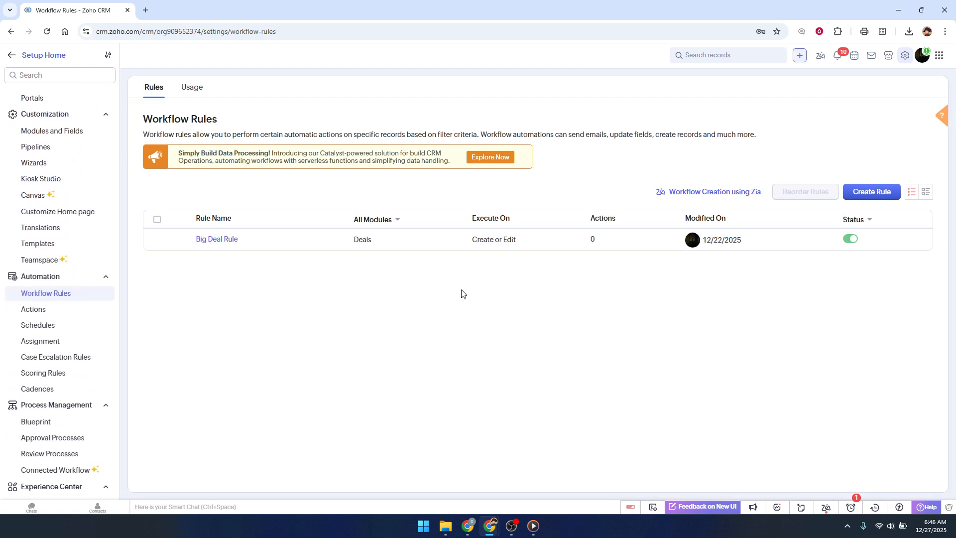
# Step: Start a new workflow rule for the Contacts module
pyautogui.click(849, 196)
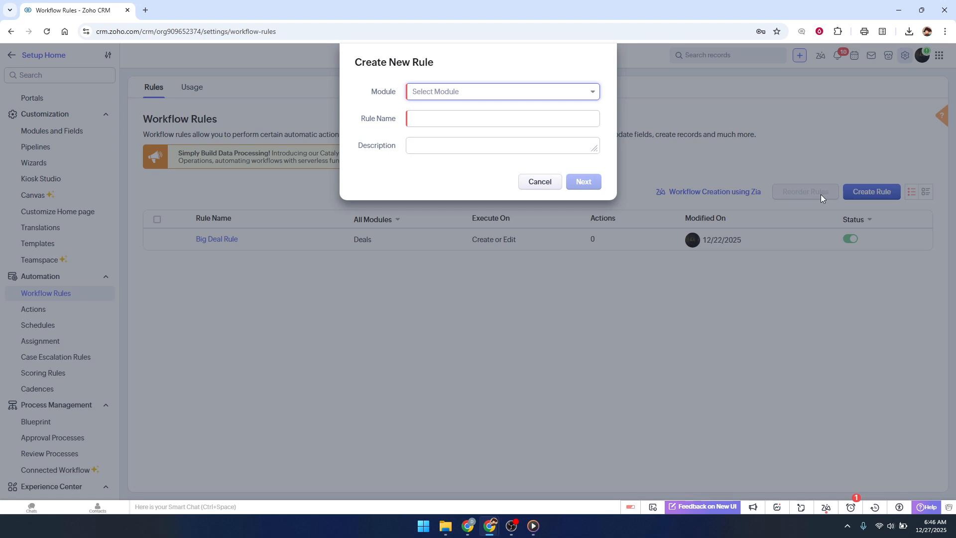
pyautogui.click(446, 96)
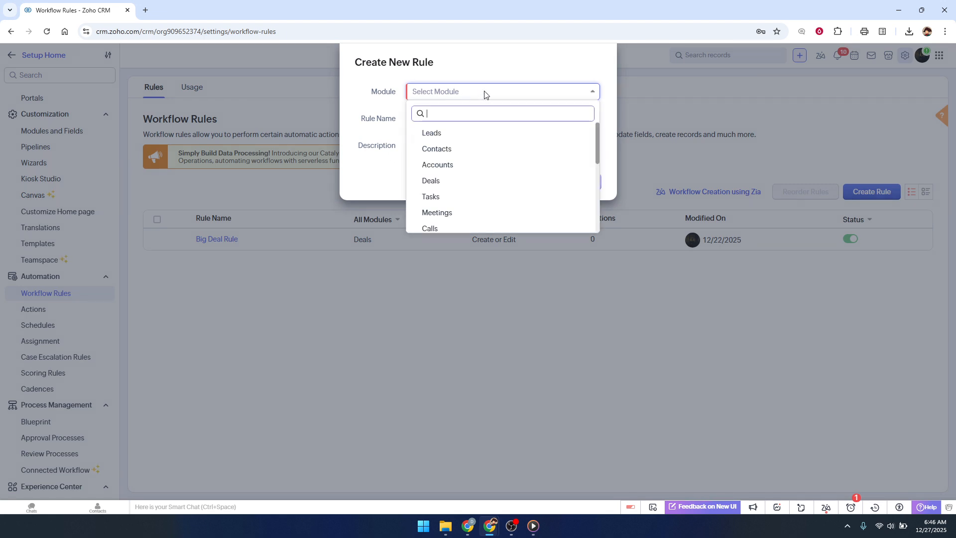
pyautogui.click(486, 92)
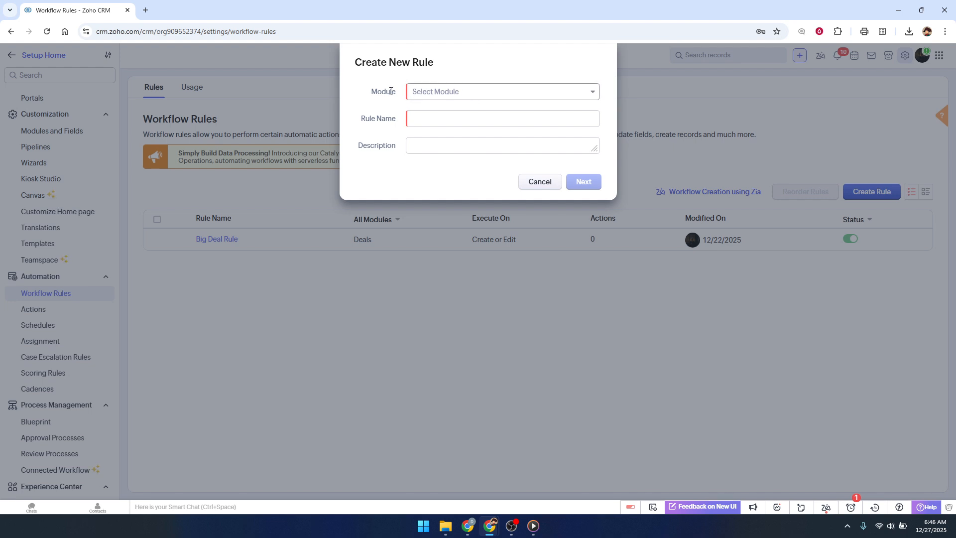
pyautogui.click(454, 97)
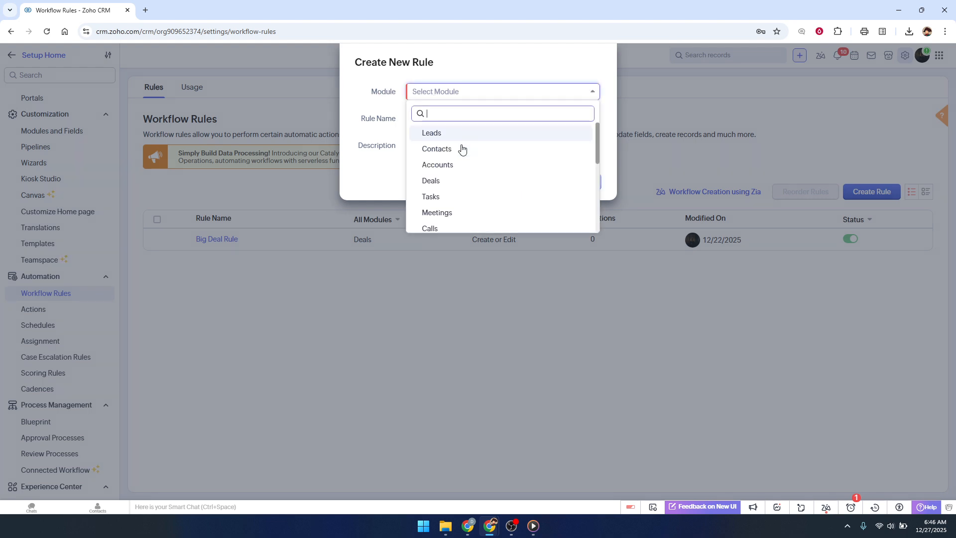
pyautogui.scroll(-4, 472, 168)
pyautogui.scroll(1, 478, 175)
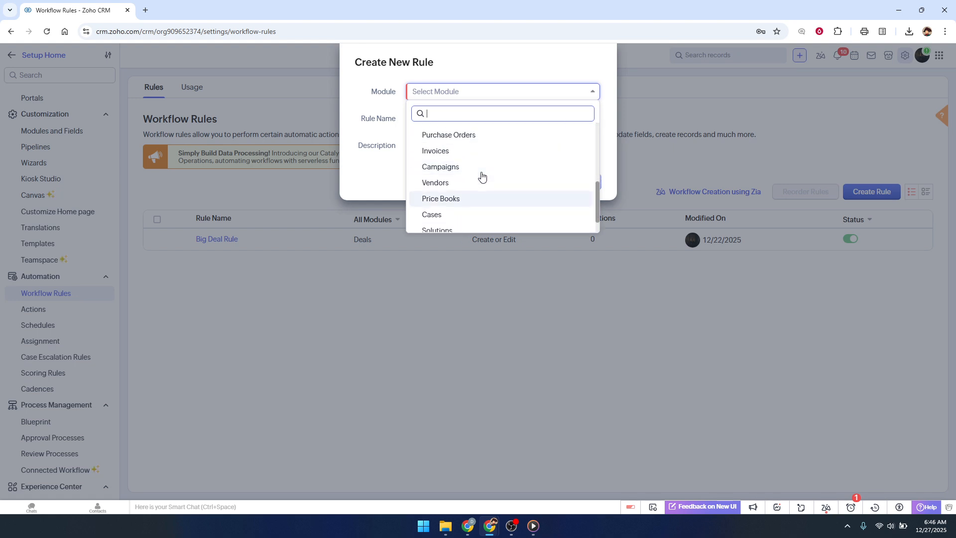
pyautogui.scroll(3, 481, 175)
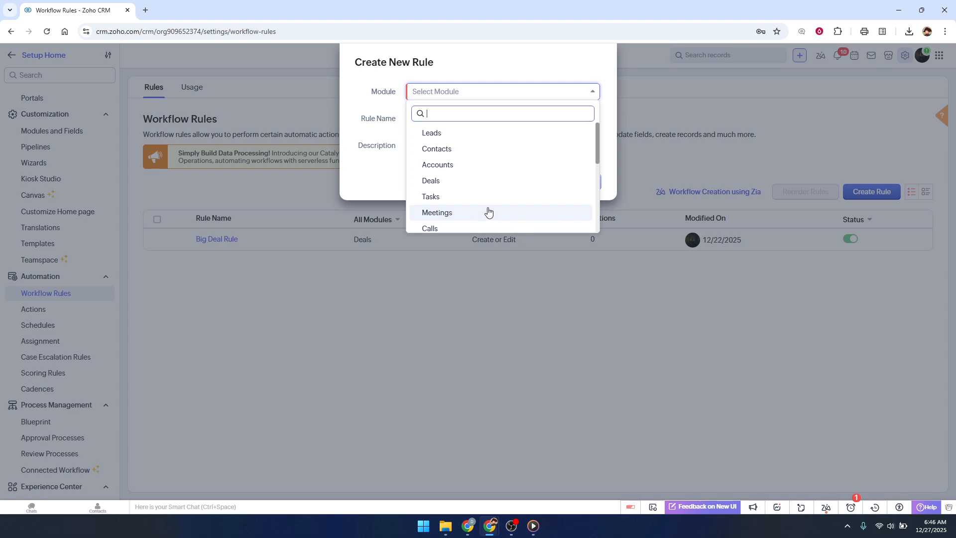
pyautogui.click(474, 158)
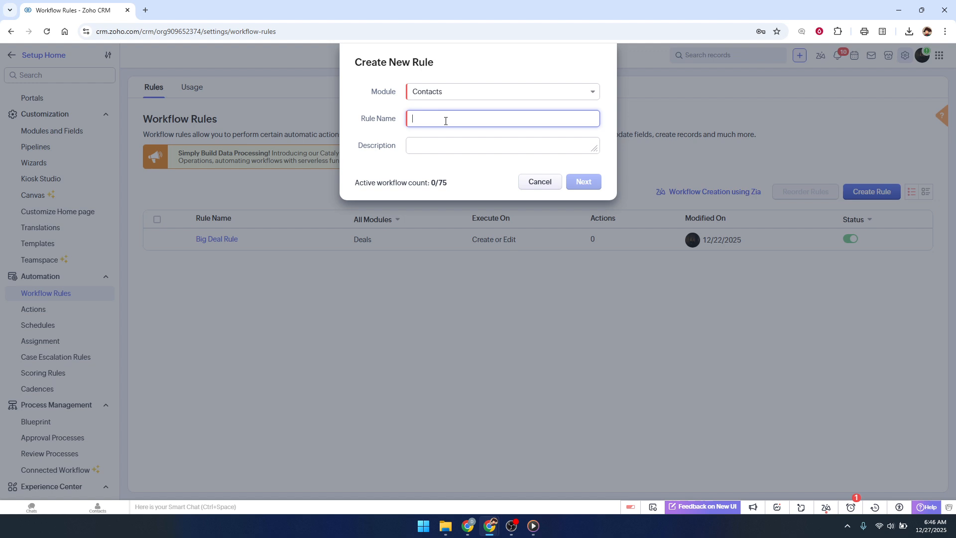
# Step: Name the rule "New Contancts" with the description "asdasd" and proceed to its trigger settings
pyautogui.write('C')
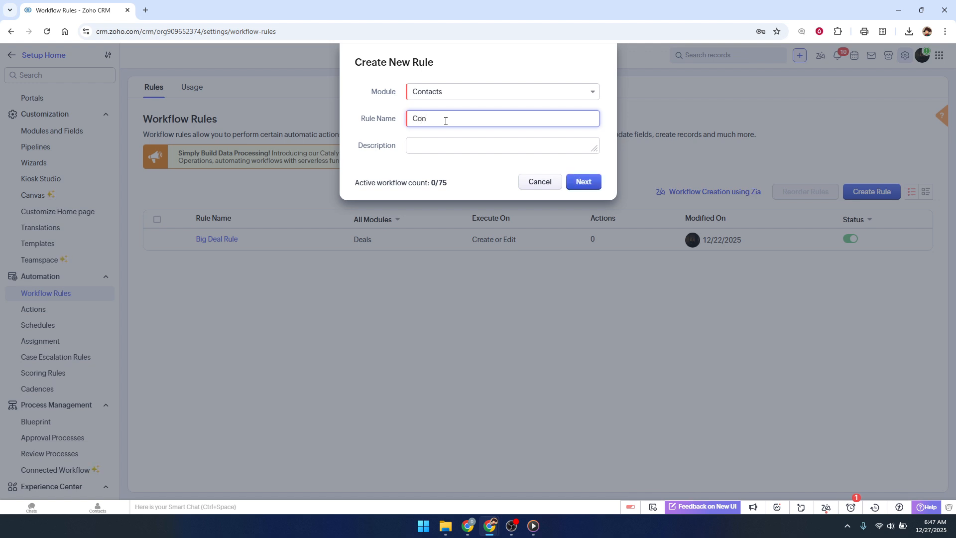
pyautogui.press('BackSpace')
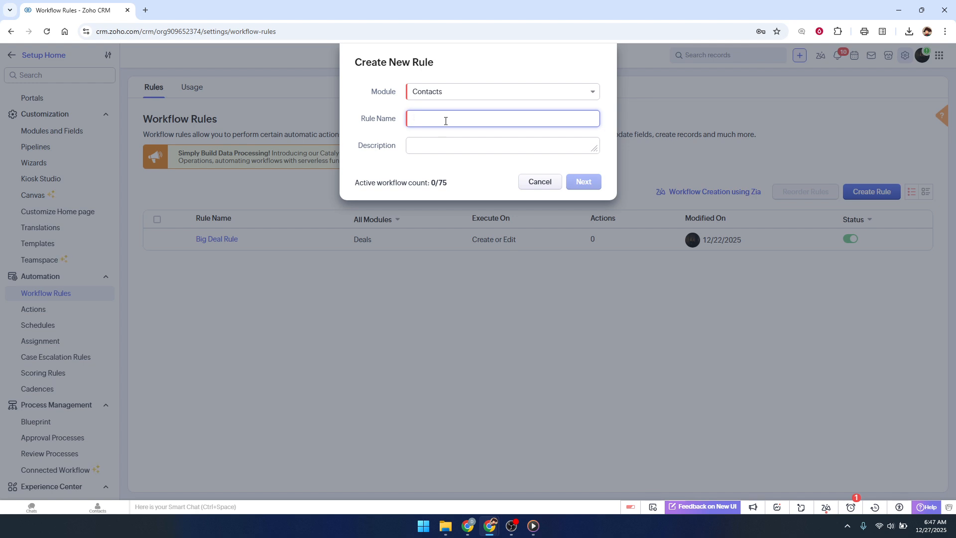
pyautogui.write('New Contancts')
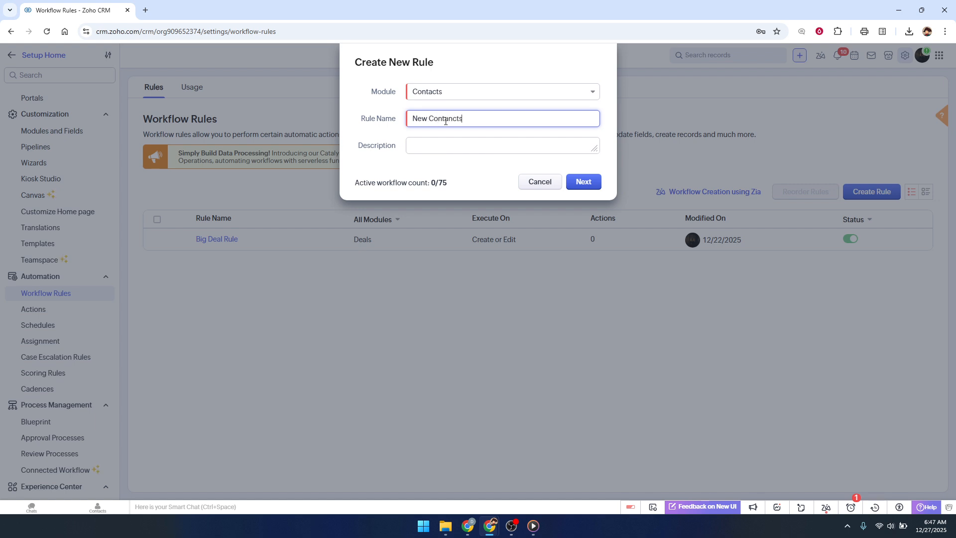
pyautogui.click(447, 145)
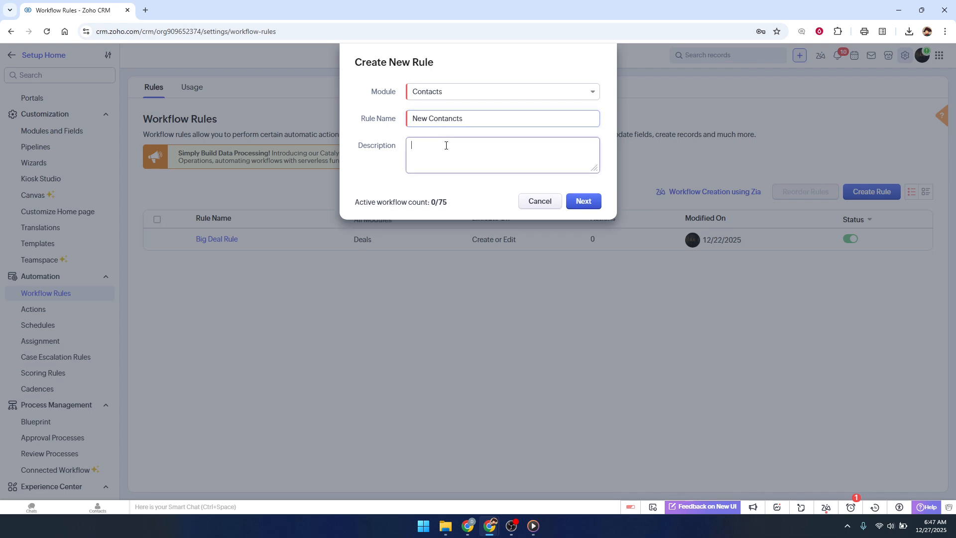
pyautogui.write('asdasd')
pyautogui.click(592, 207)
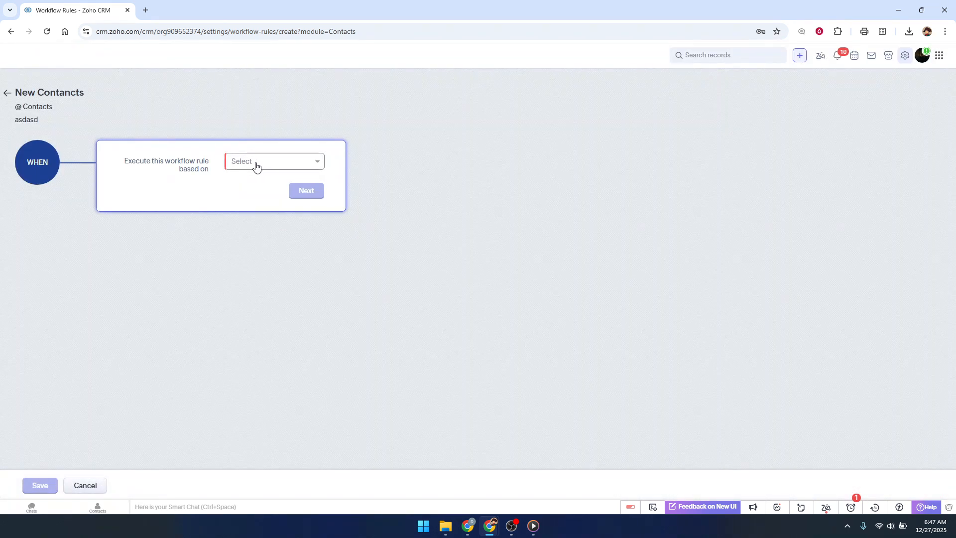
# Step: Base the rule's execution on a Date/Time field, using the Date of Birth field
pyautogui.click(259, 168)
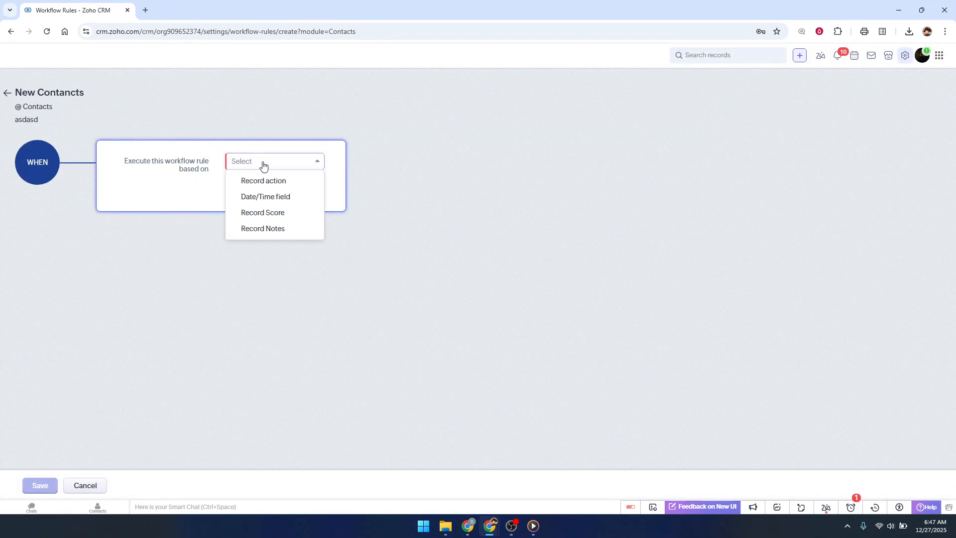
pyautogui.click(163, 165)
pyautogui.moveTo(38, 91); pyautogui.dragTo(103, 101)
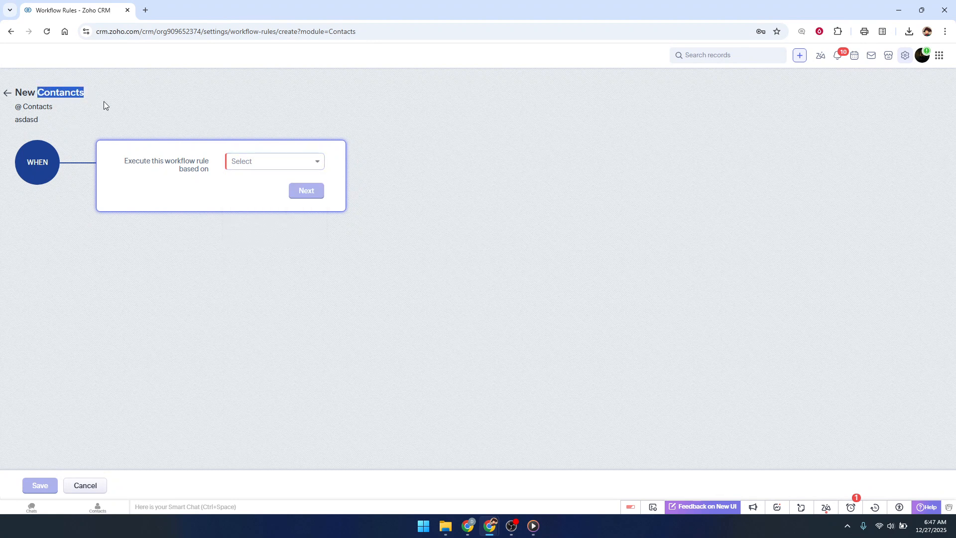
pyautogui.click(193, 155)
pyautogui.click(248, 163)
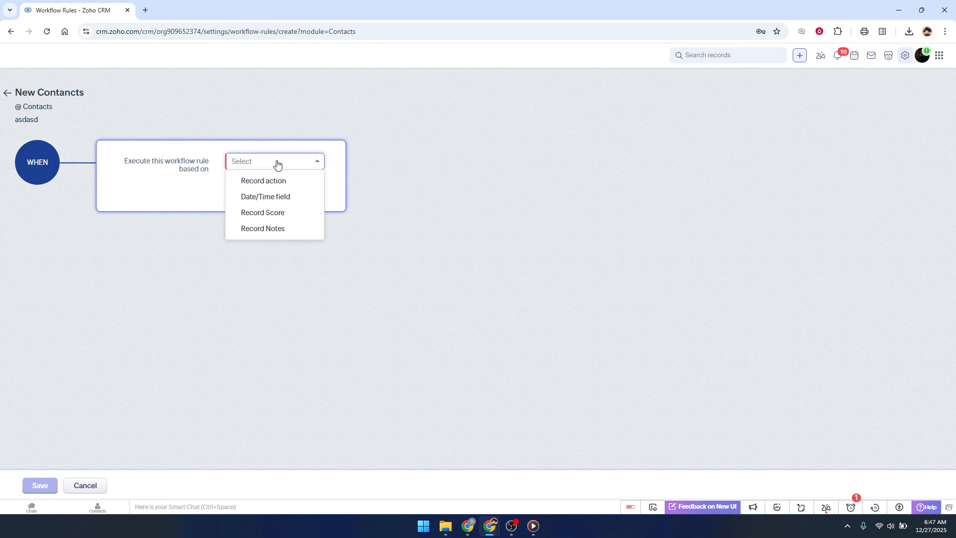
pyautogui.click(292, 198)
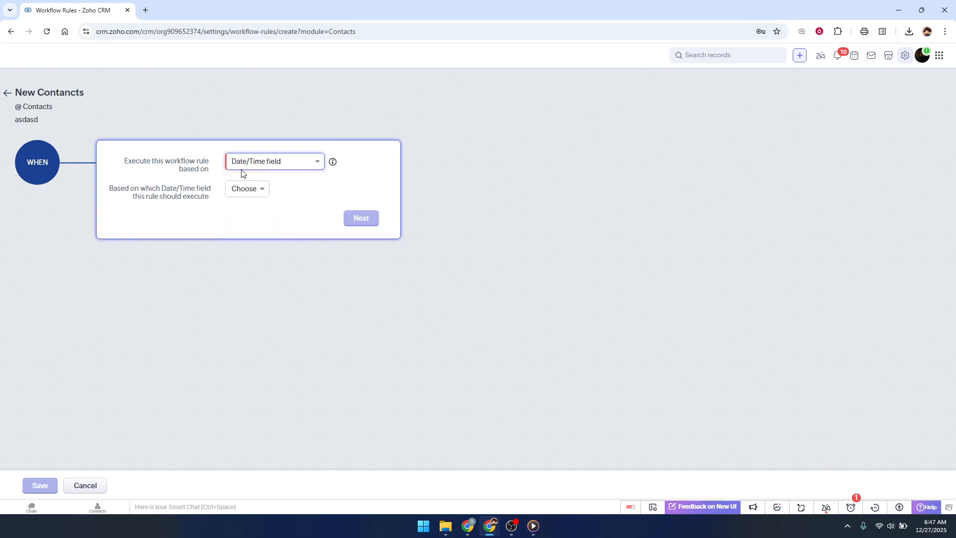
pyautogui.click(246, 189)
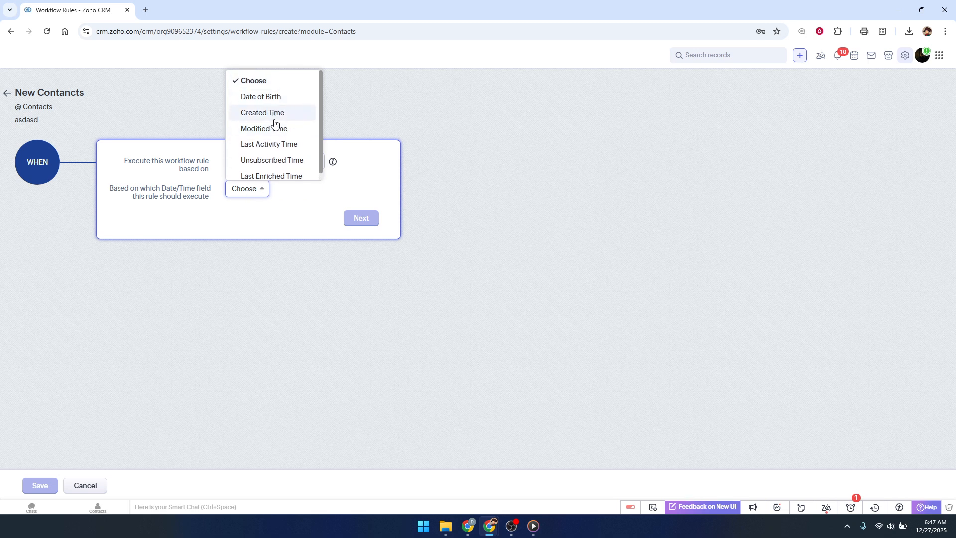
pyautogui.click(276, 97)
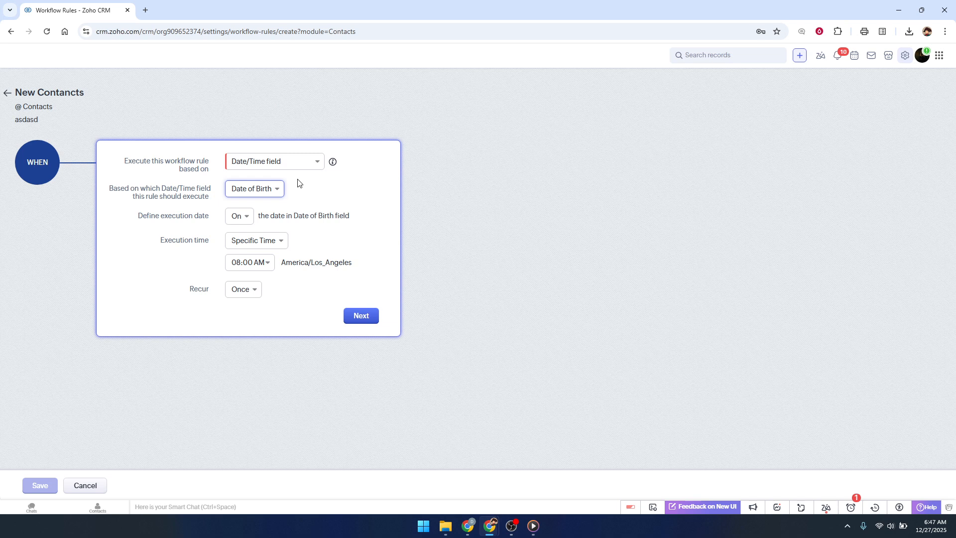
# Step: Set the execution date to 1 week before the date of birth and complete the trigger
pyautogui.click(239, 217)
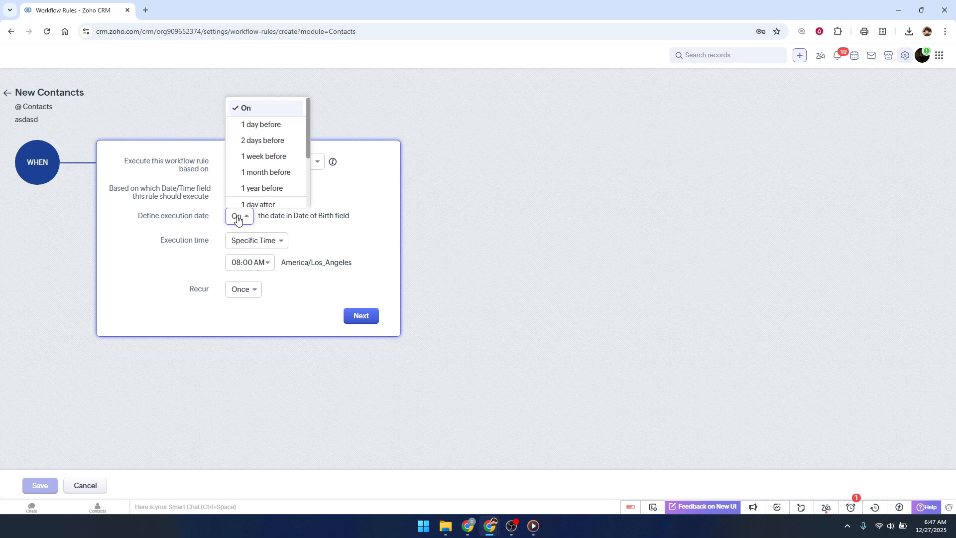
pyautogui.scroll(-3, 262, 174)
pyautogui.scroll(3, 279, 180)
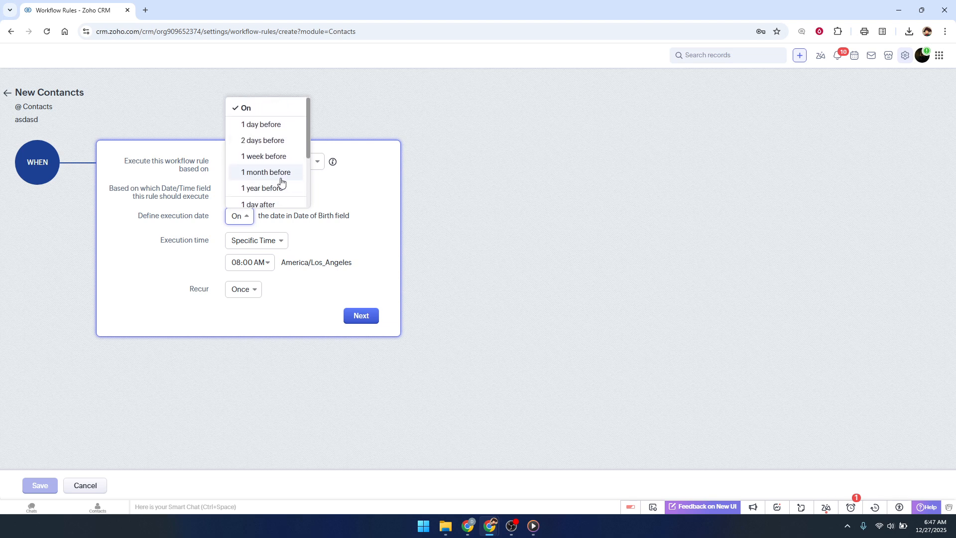
pyautogui.click(273, 160)
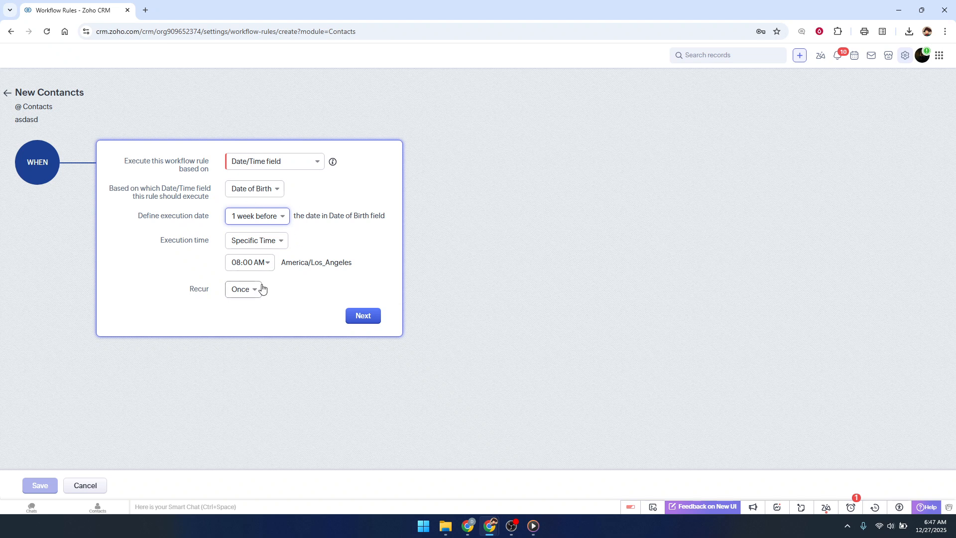
pyautogui.click(364, 318)
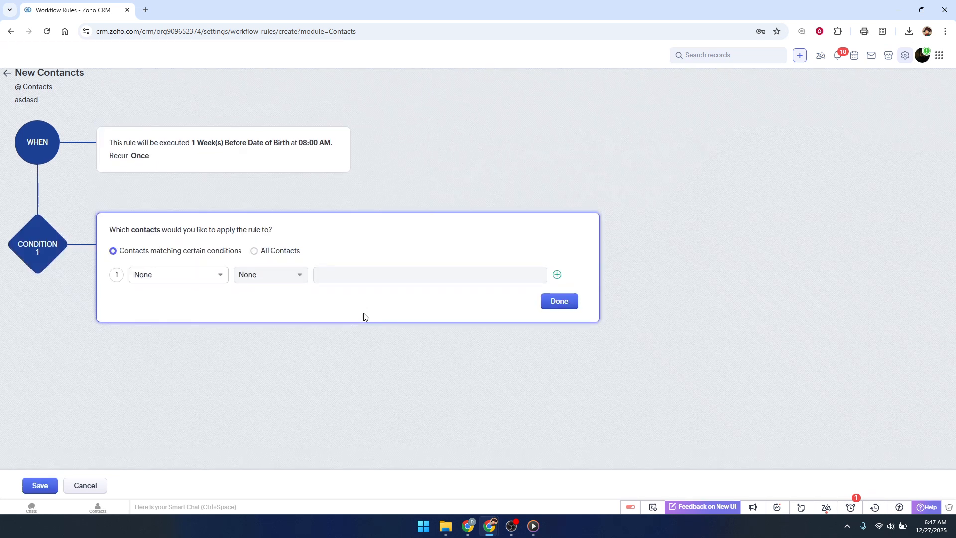
# Step: Try limiting the rule to contacts whose Account Name is a sample first name, and switch it to all contacts instead
pyautogui.click(182, 282)
pyautogui.scroll(-3, 202, 311)
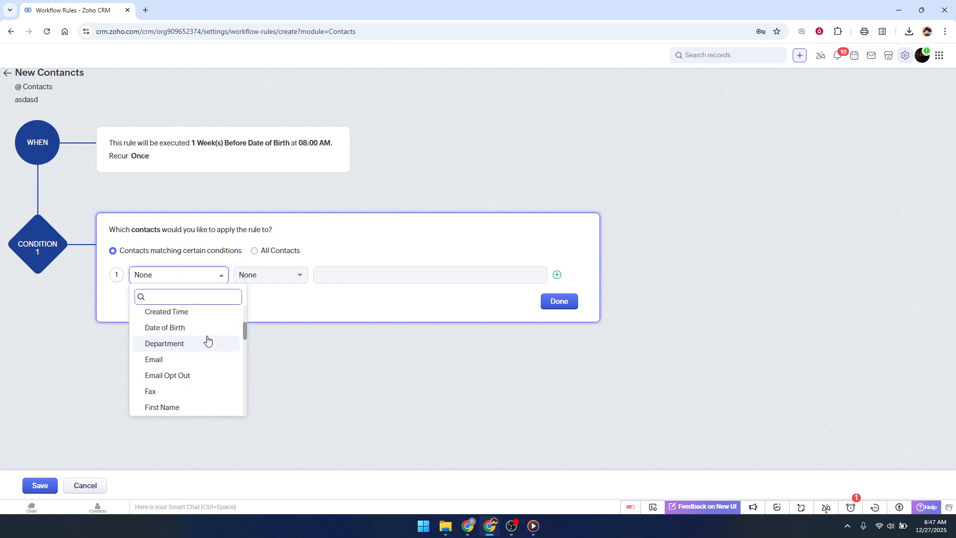
pyautogui.click(291, 276)
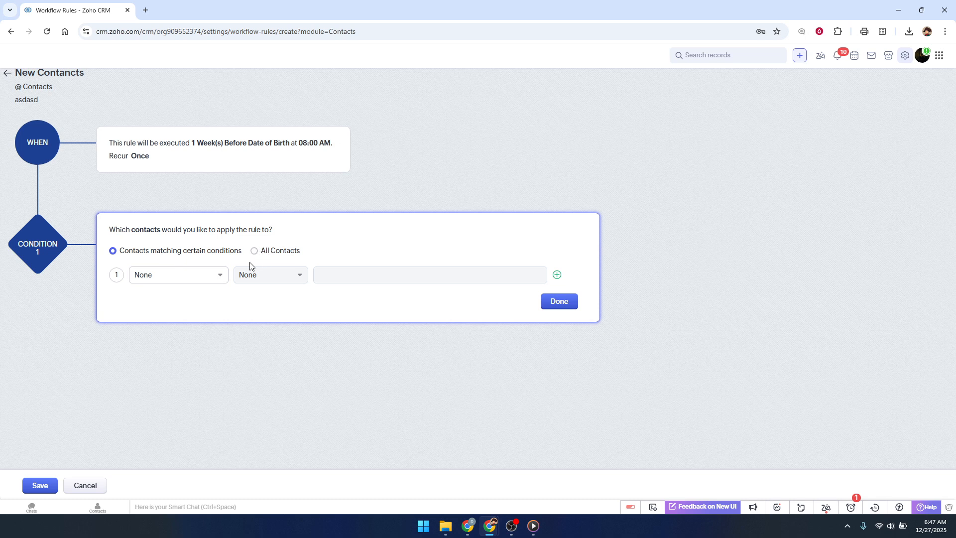
pyautogui.click(201, 277)
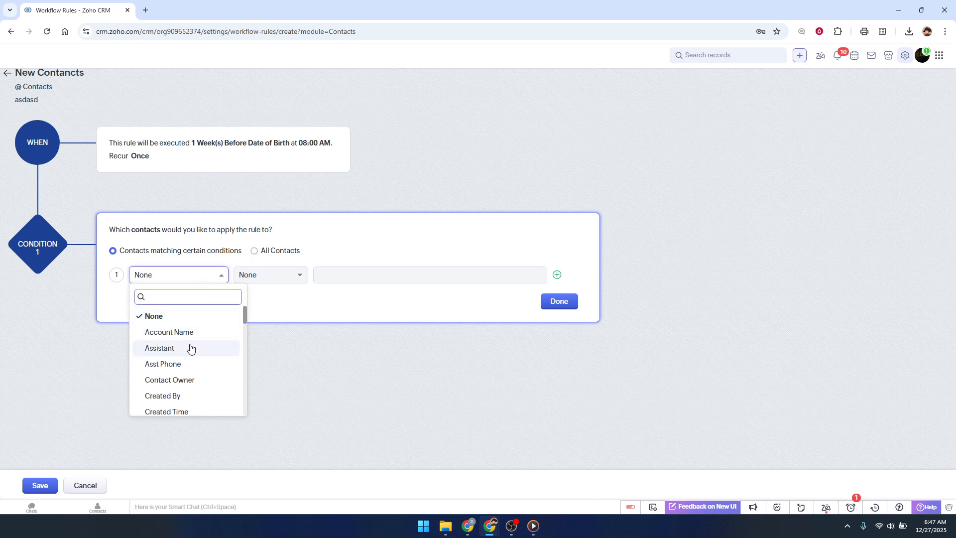
pyautogui.click(204, 332)
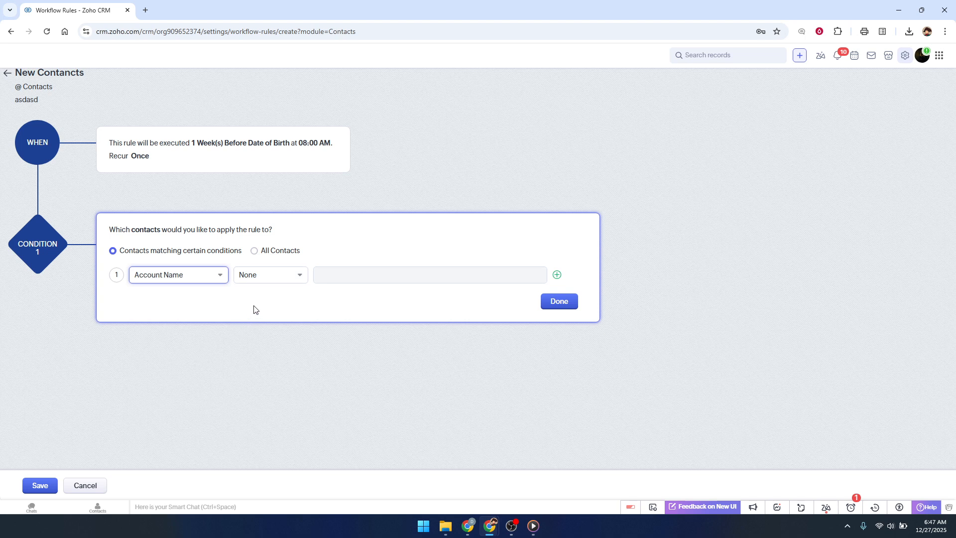
pyautogui.click(276, 284)
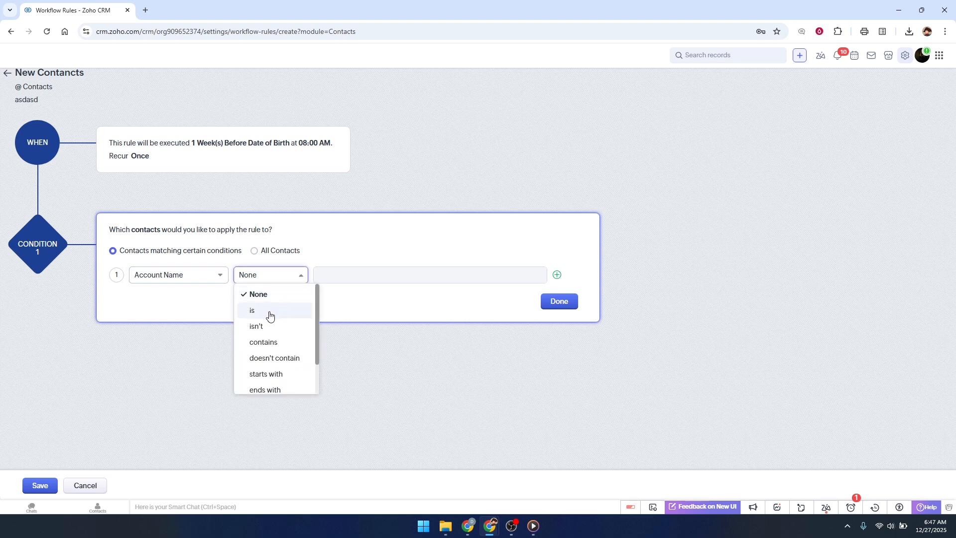
pyautogui.click(271, 311)
pyautogui.click(348, 275)
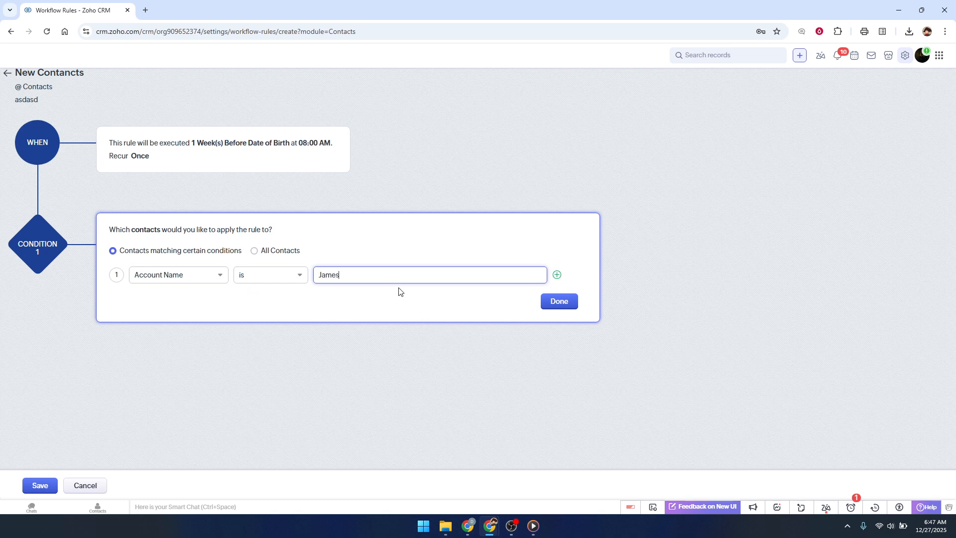
pyautogui.click(395, 309)
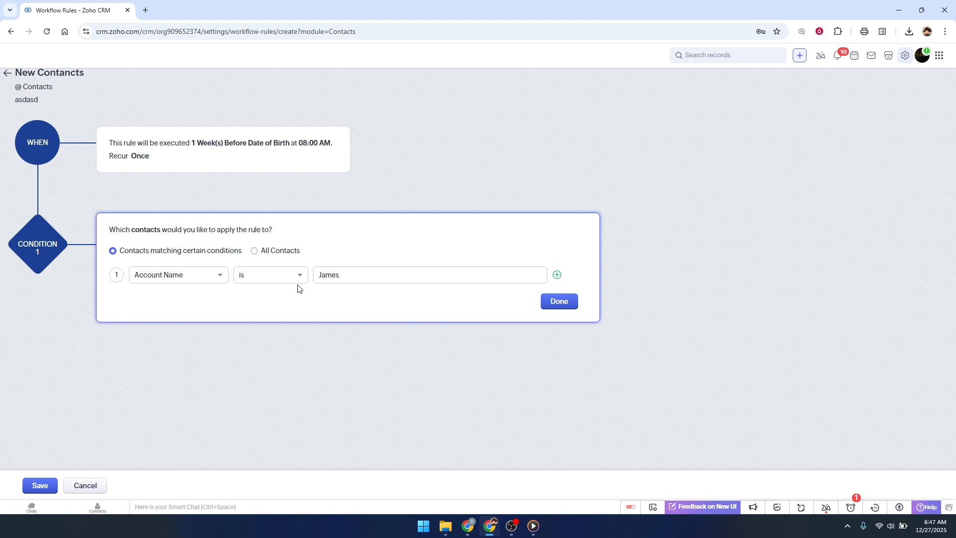
pyautogui.click(259, 252)
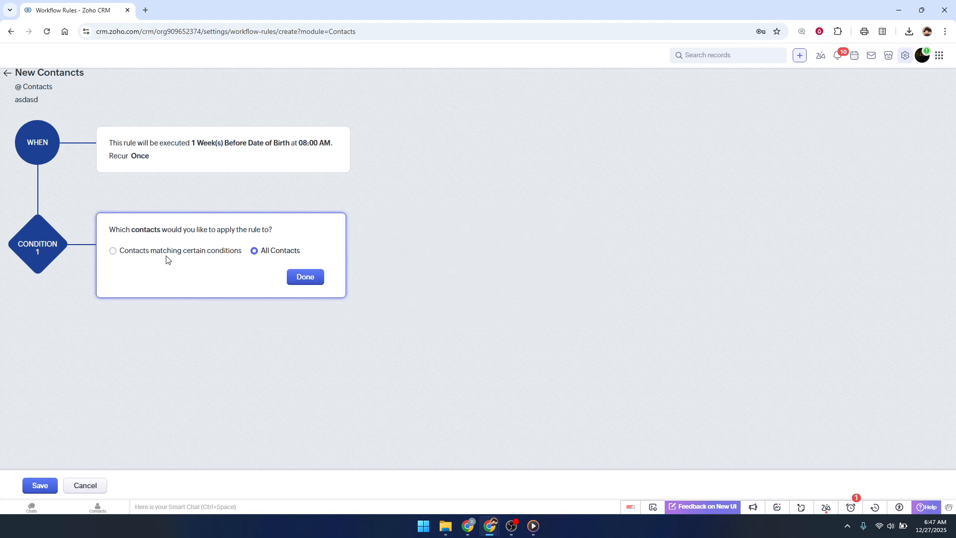
# Step: Apply the rule only to contacts whose Account Name is "Hams" and complete the condition
pyautogui.click(144, 256)
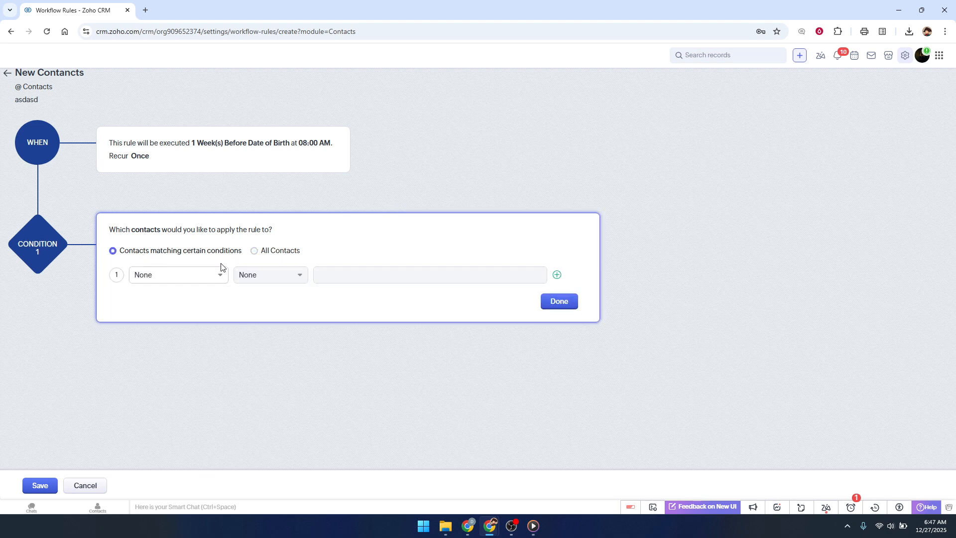
pyautogui.click(187, 281)
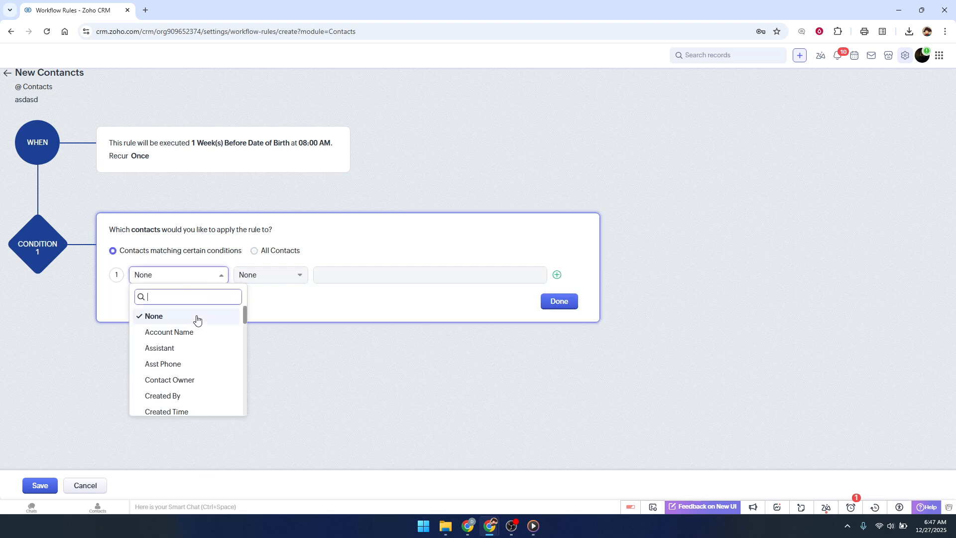
pyautogui.click(219, 332)
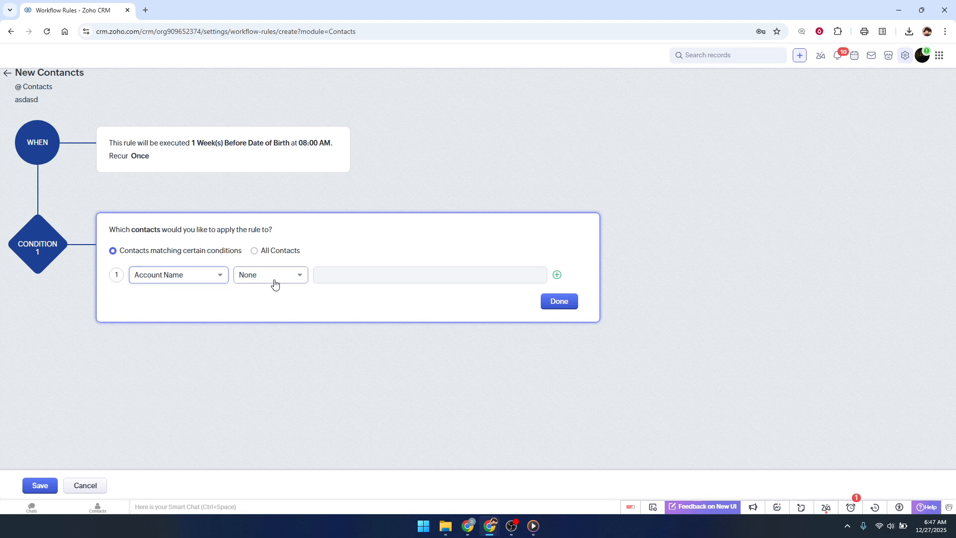
pyautogui.click(273, 278)
pyautogui.click(273, 314)
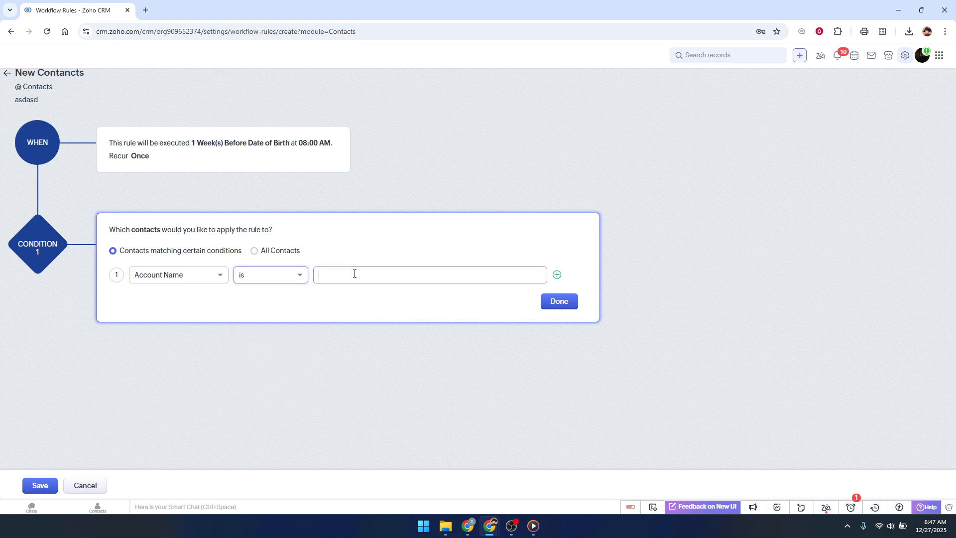
pyautogui.click(354, 274)
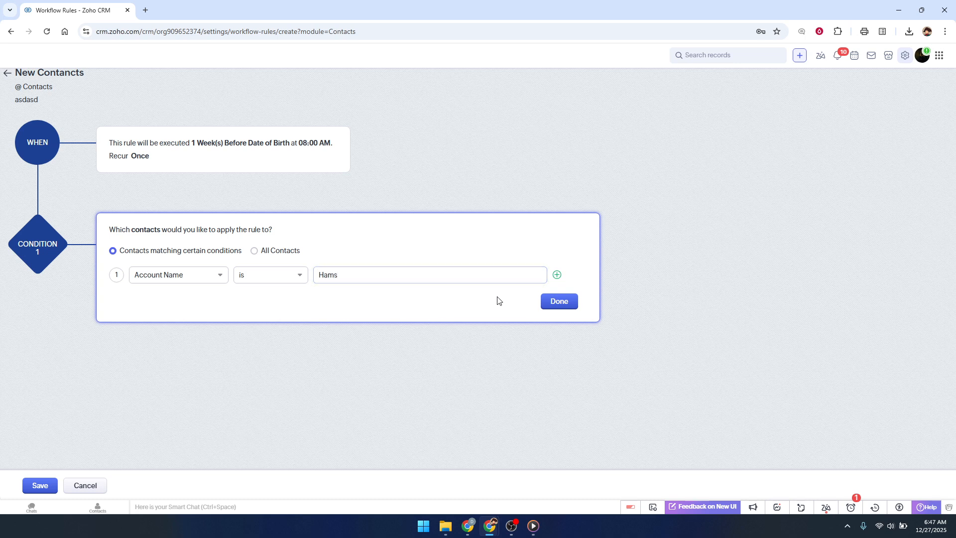
pyautogui.click(548, 303)
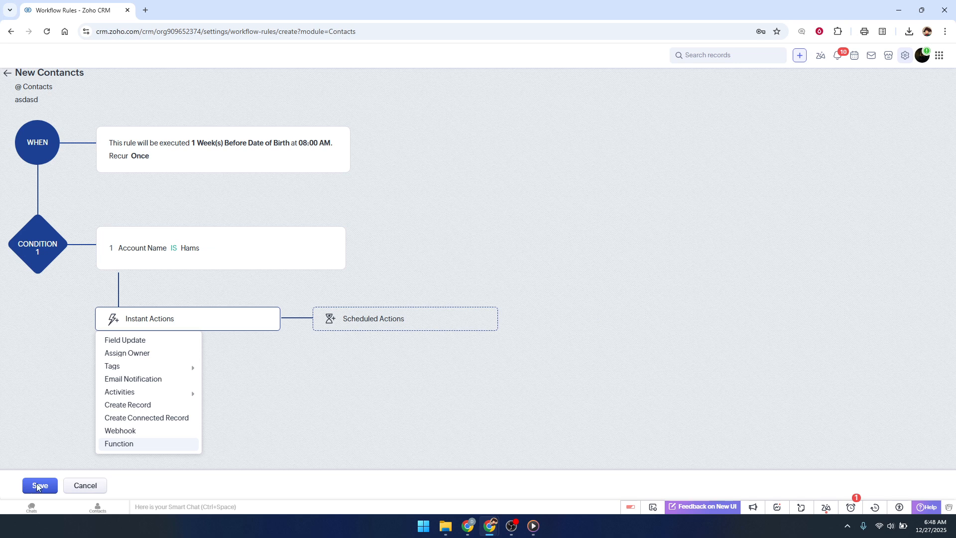
pyautogui.click(261, 406)
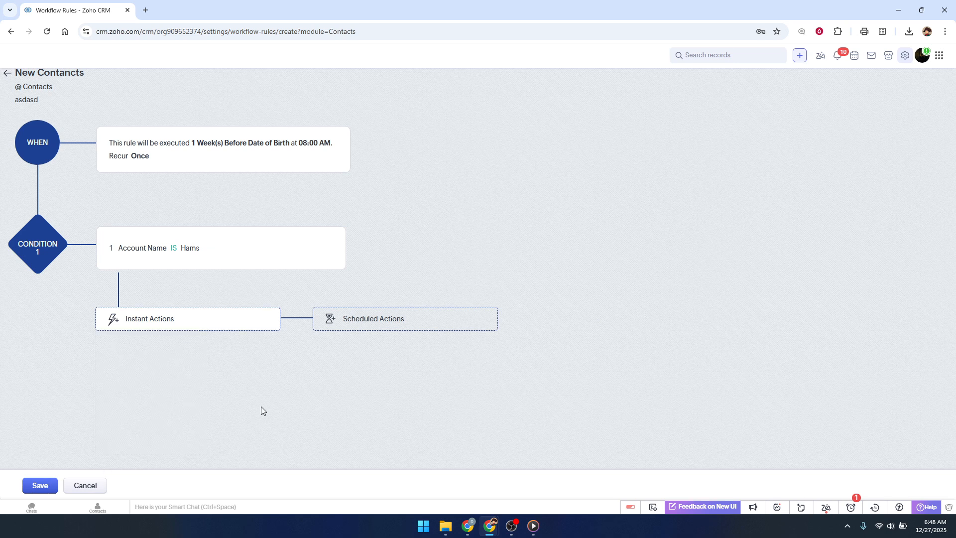